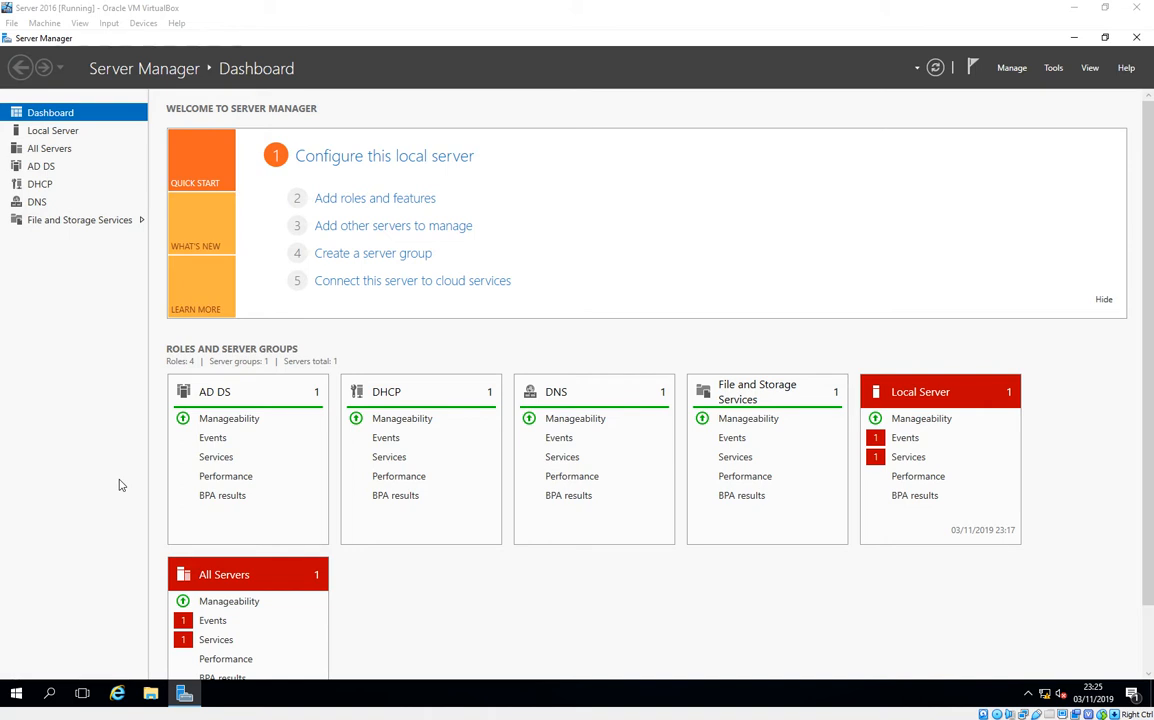
Open the Group Policy Management console, maximize it and widen its console tree
left_click(20, 694)
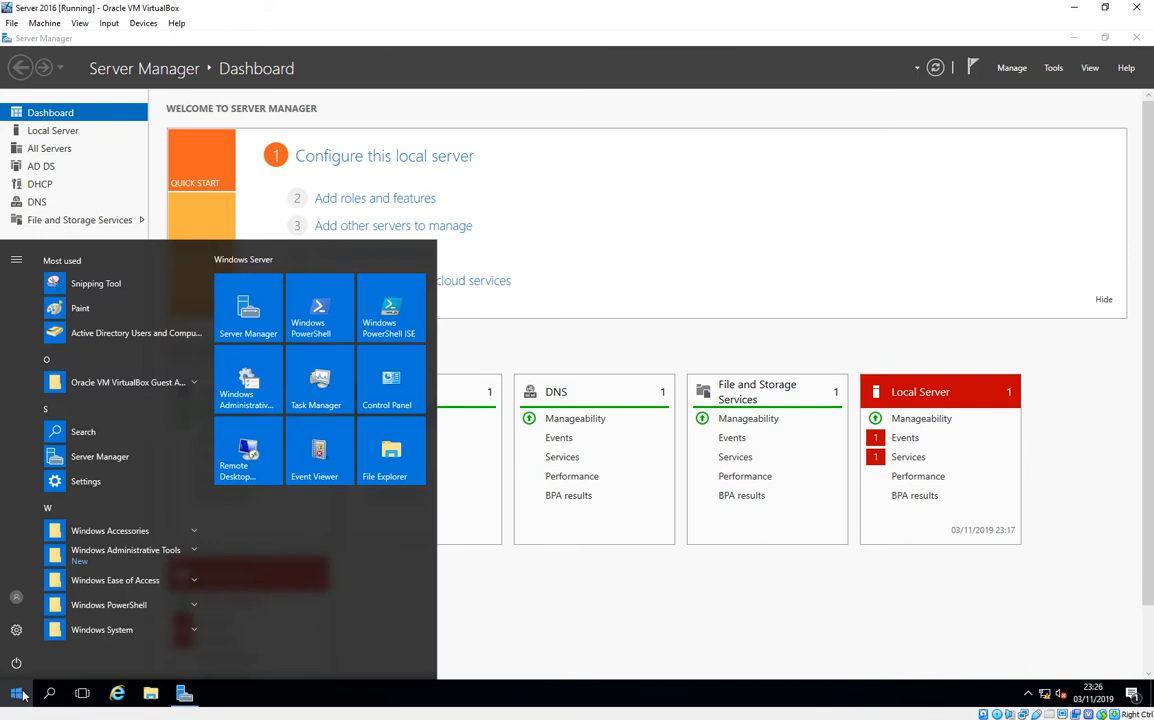
left_click(111, 550)
scroll(111, 553, "down", 5)
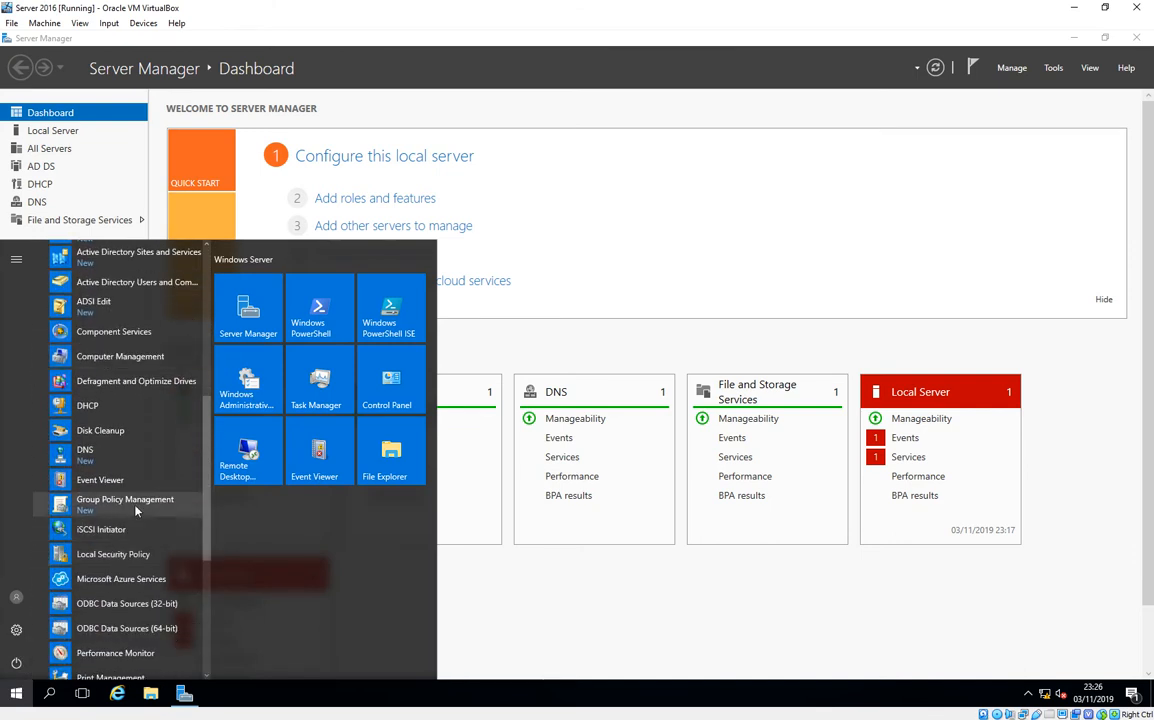
left_click(136, 503)
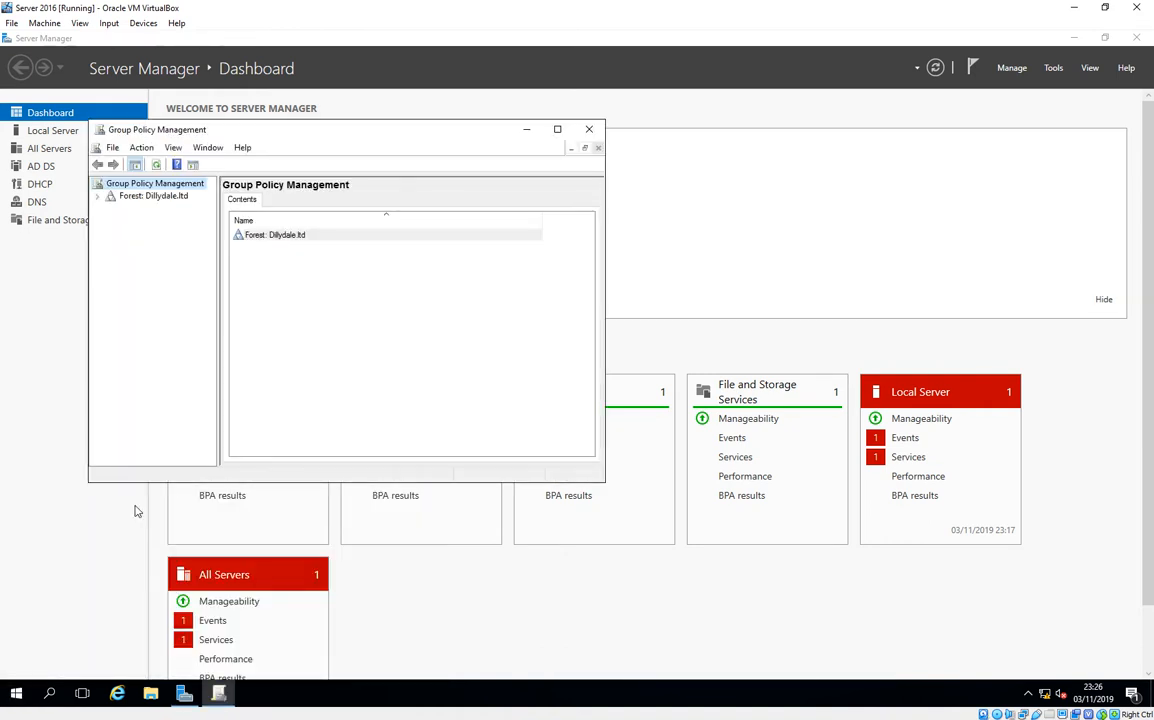
left_click(557, 129)
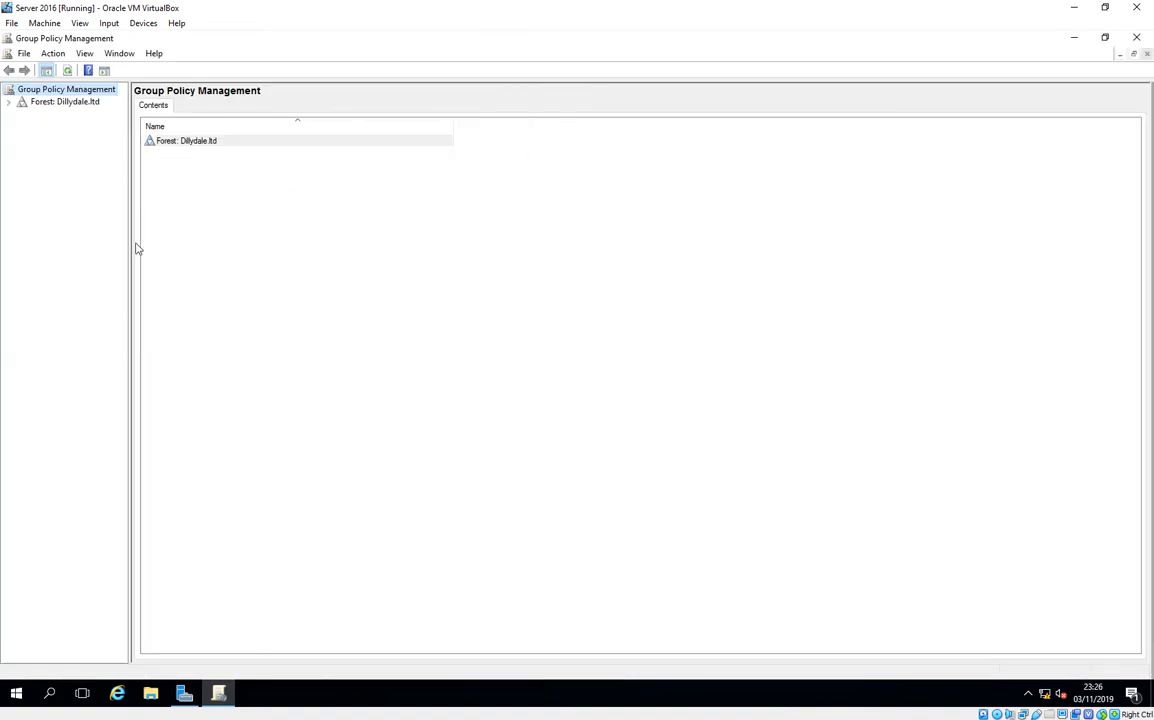
left_click_drag(129, 245, 221, 236)
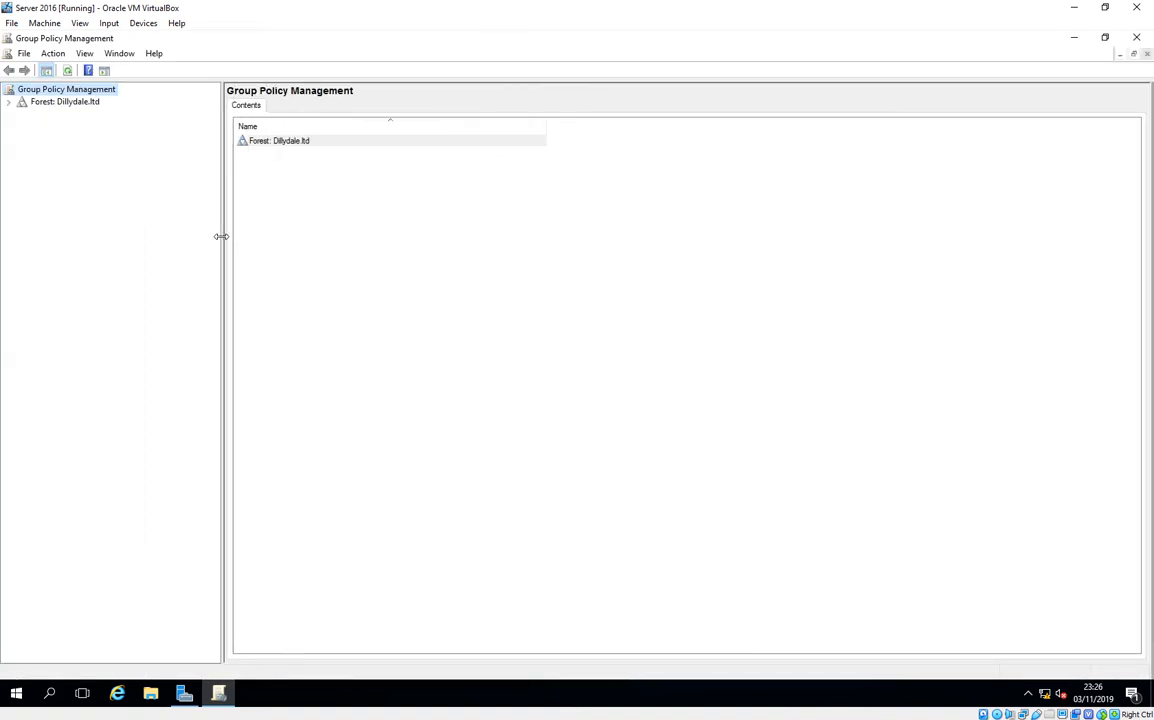
Create a GPO named "No Control Panel" linked to the Mr-Men organizational unit in the Dillydale.ltd domain, without a starter GPO
left_click(9, 103)
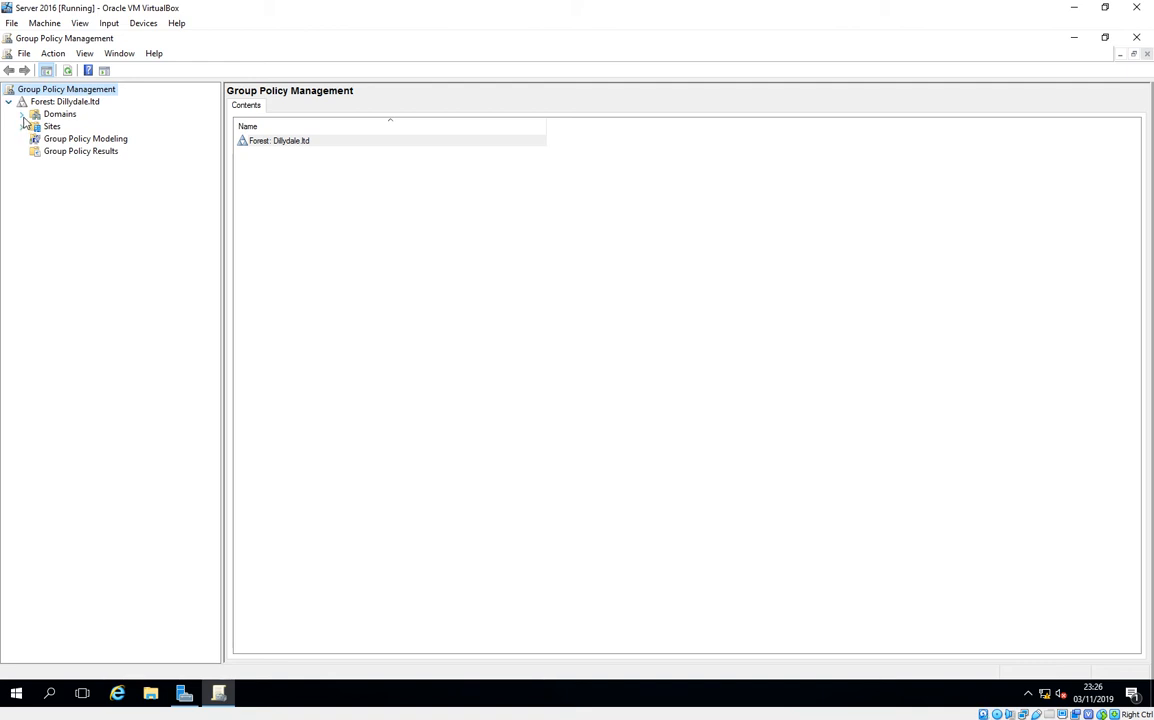
left_click(21, 114)
left_click(35, 127)
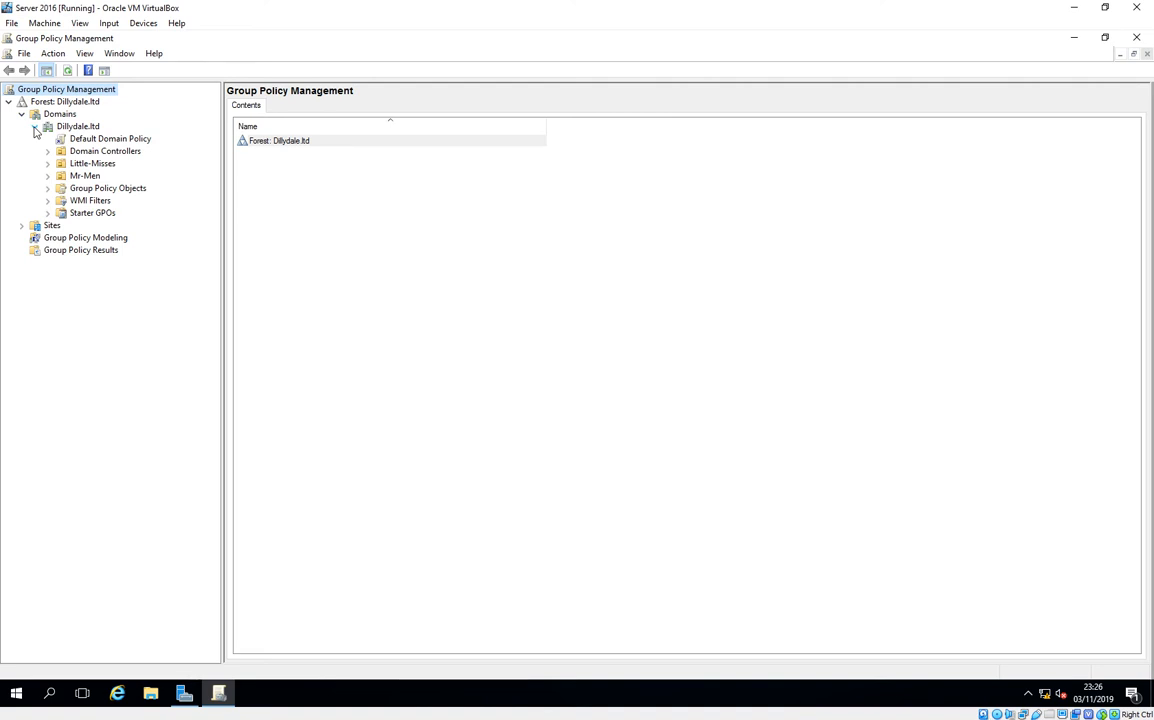
left_click(90, 177)
right_click(91, 180)
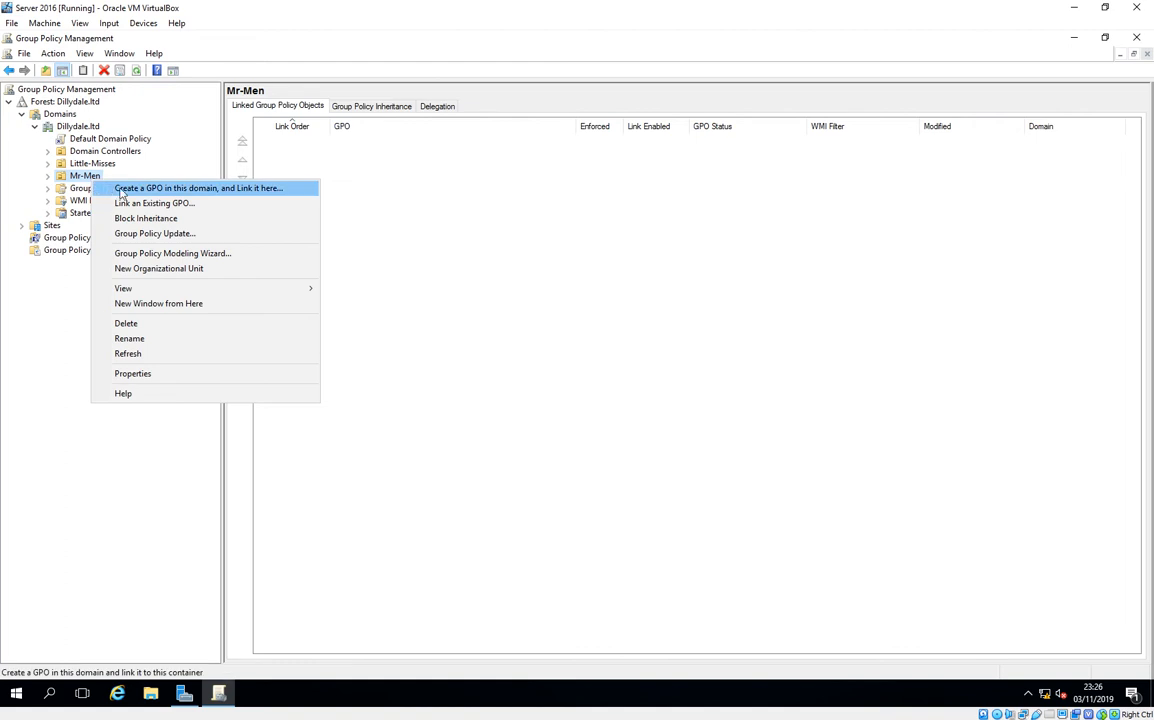
left_click(121, 193)
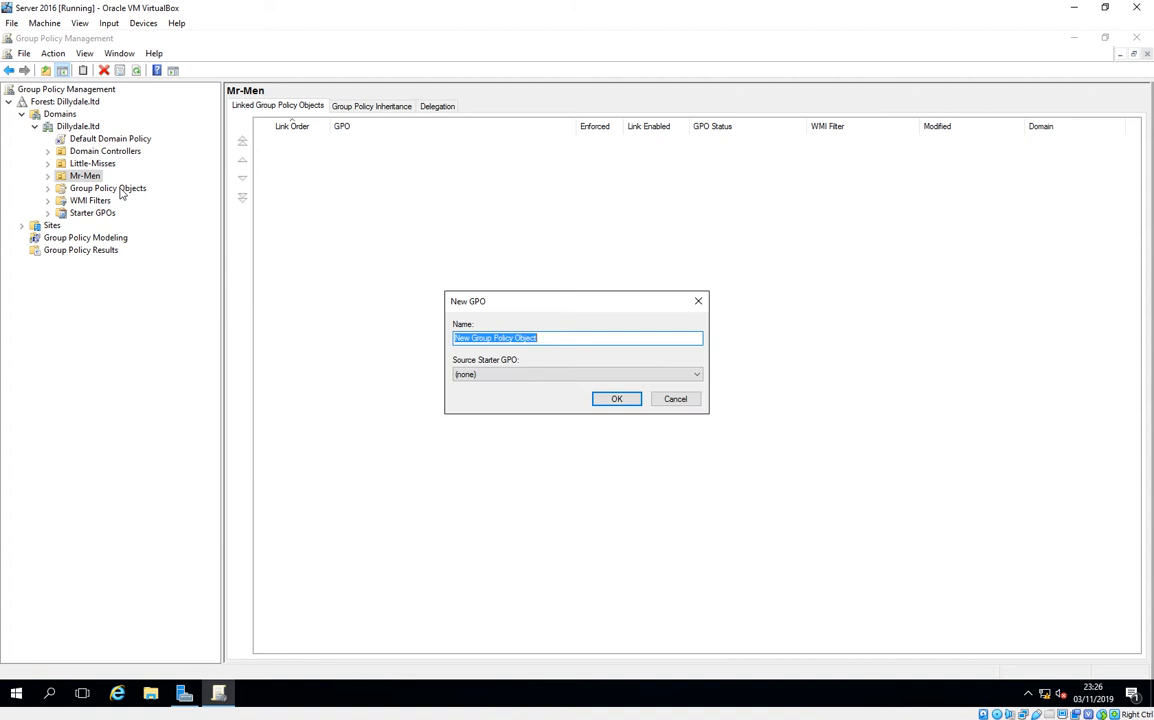
type("No")
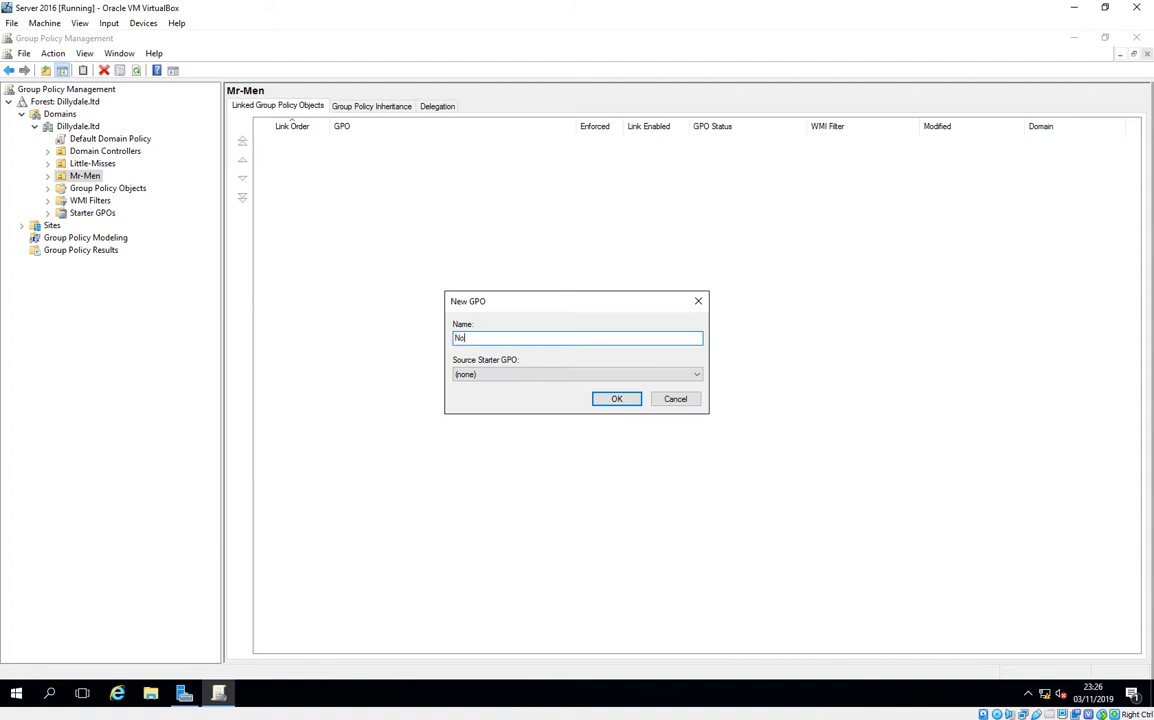
type(" Control Panel")
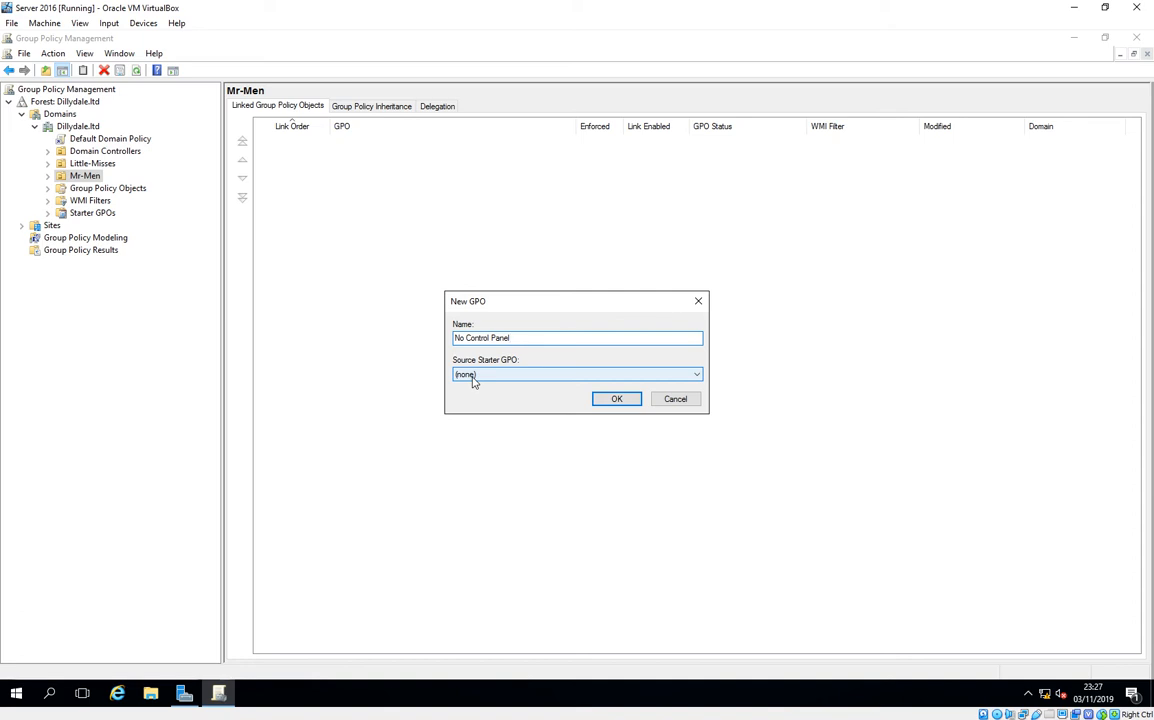
left_click(608, 400)
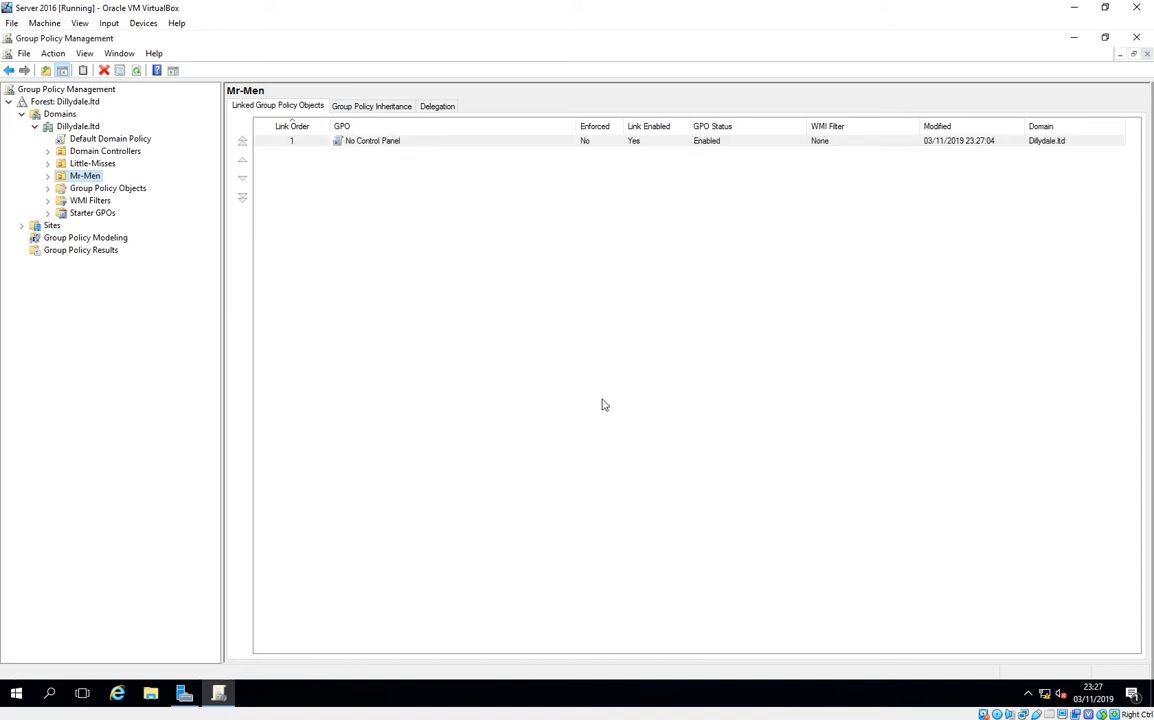
Open the No Control Panel GPO for editing, with the editor maximized and its console tree widened
right_click(393, 143)
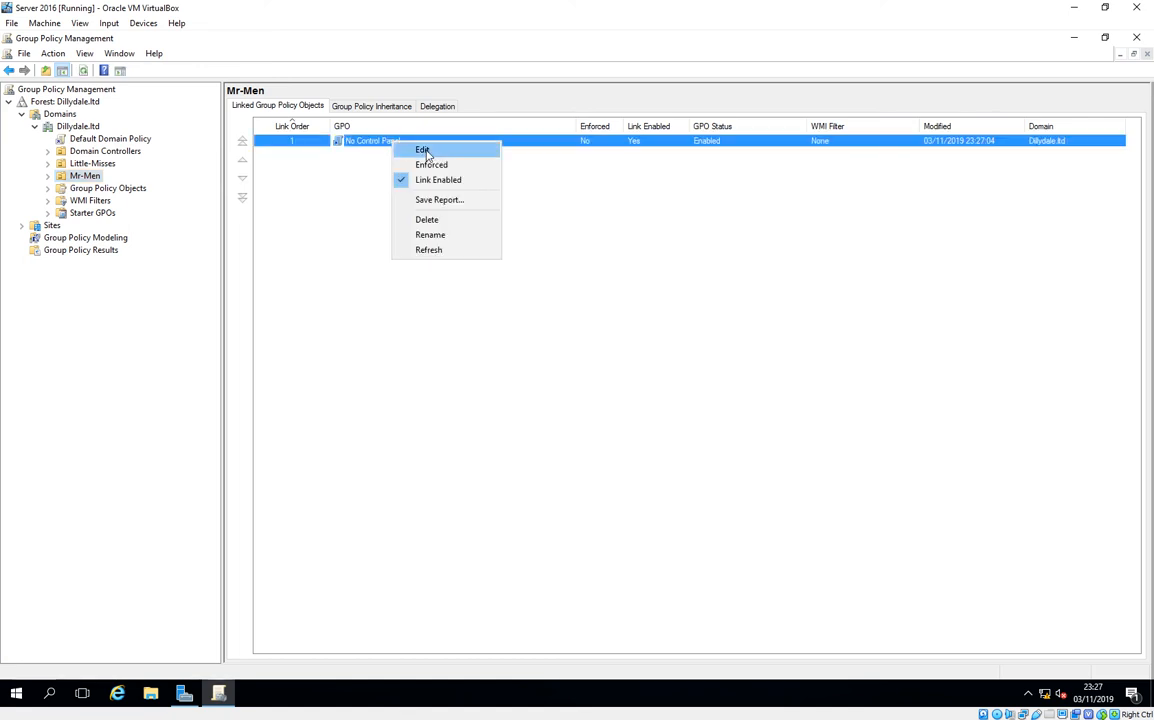
left_click(425, 150)
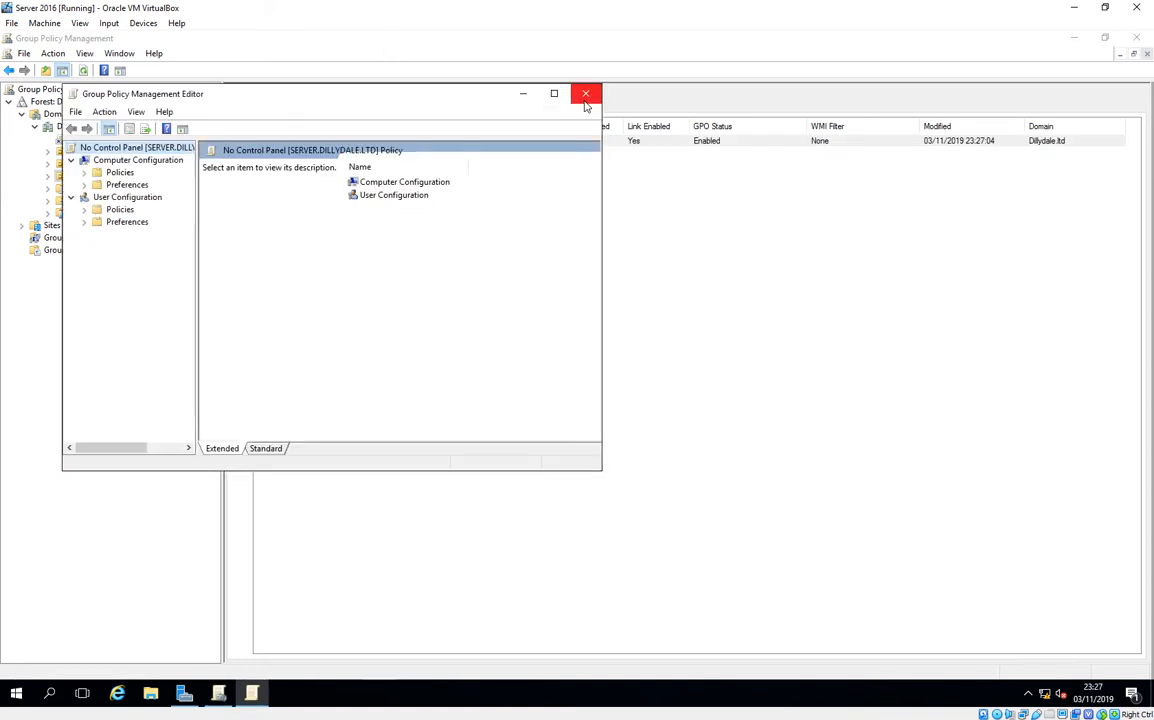
left_click(554, 93)
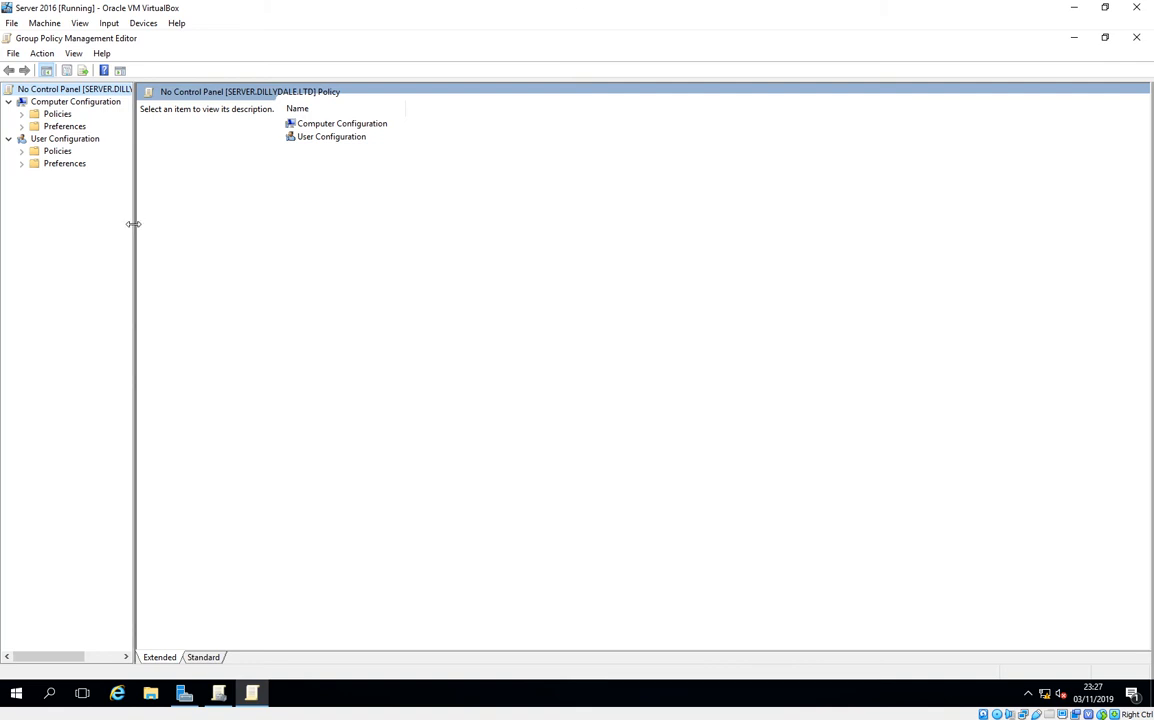
left_click_drag(134, 224, 245, 230)
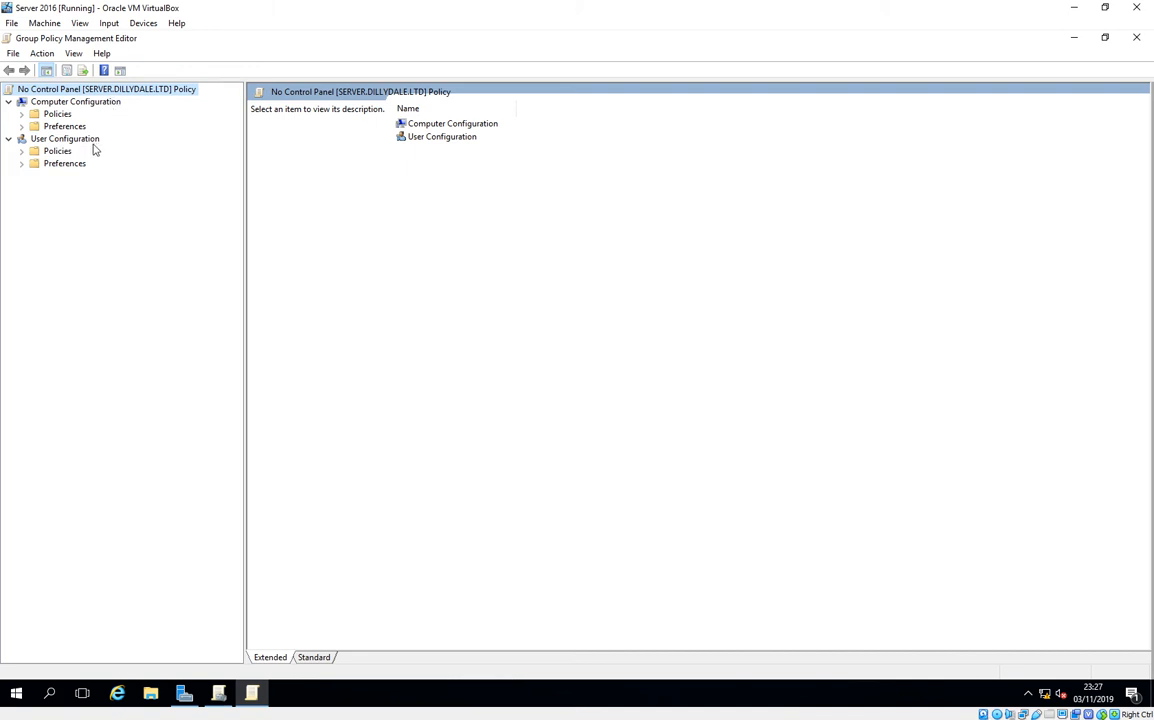
Display the Control Panel settings under the User Configuration policies' Administrative Templates
left_click(23, 151)
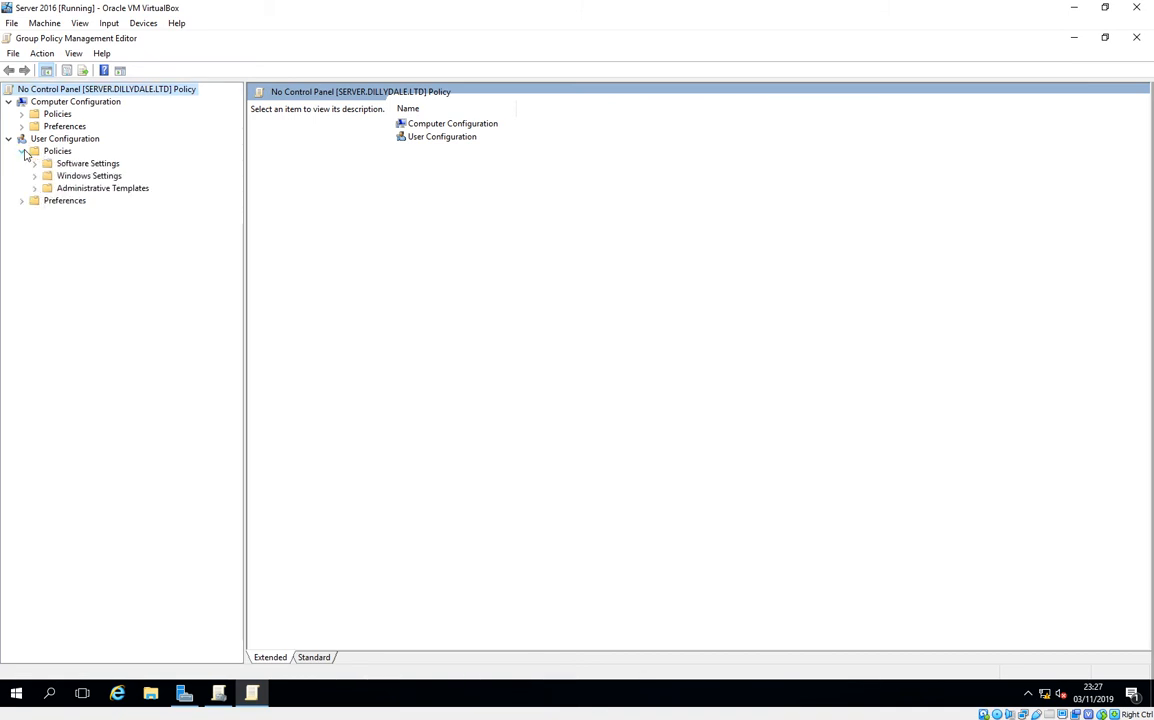
left_click(73, 189)
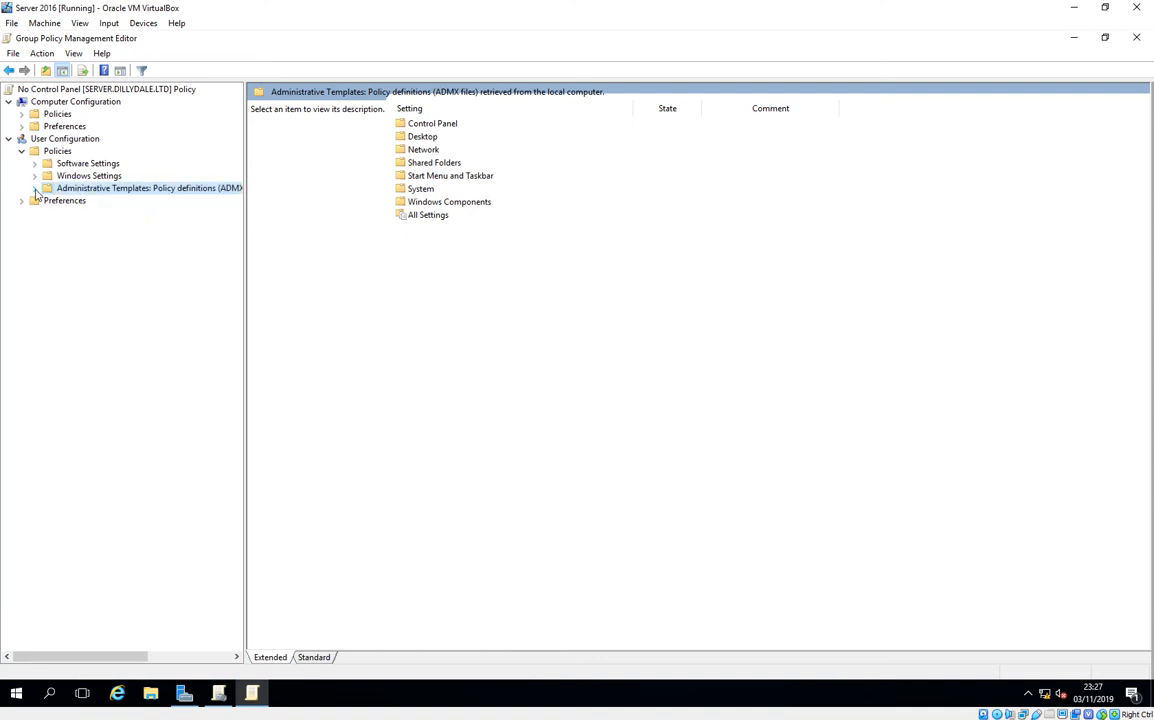
left_click(34, 188)
left_click(95, 200)
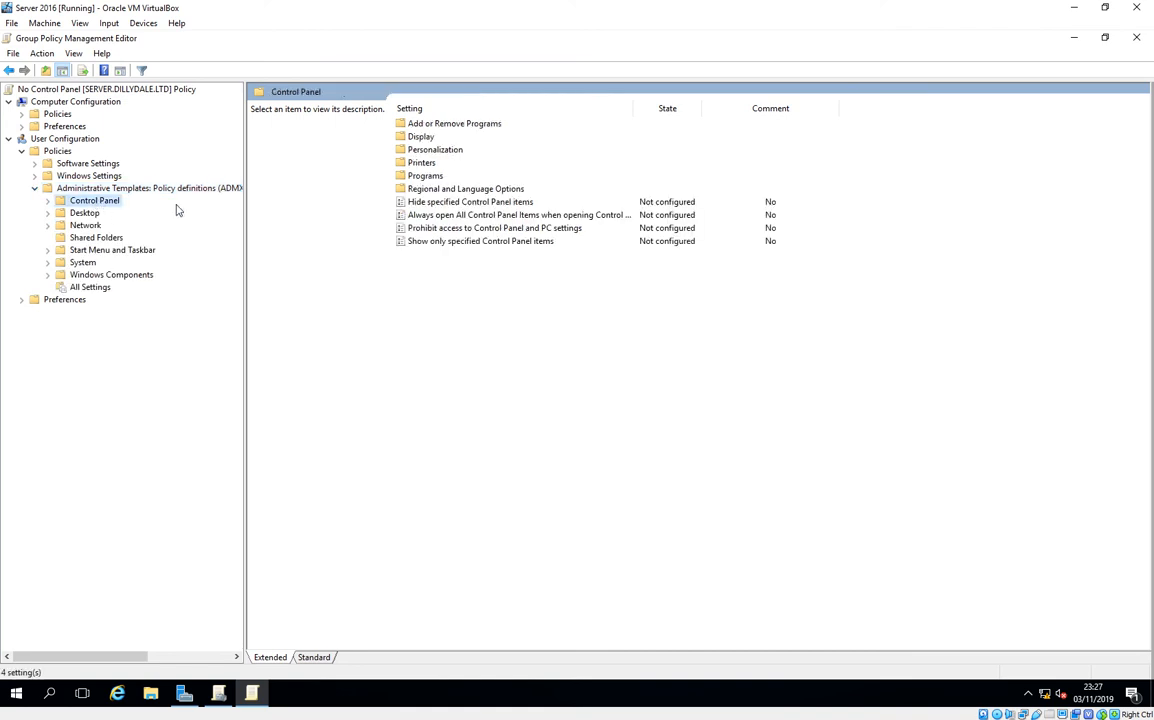
Set the policy "Prohibit access to Control Panel and PC settings" to Enabled and close the policy editor
left_click(440, 230)
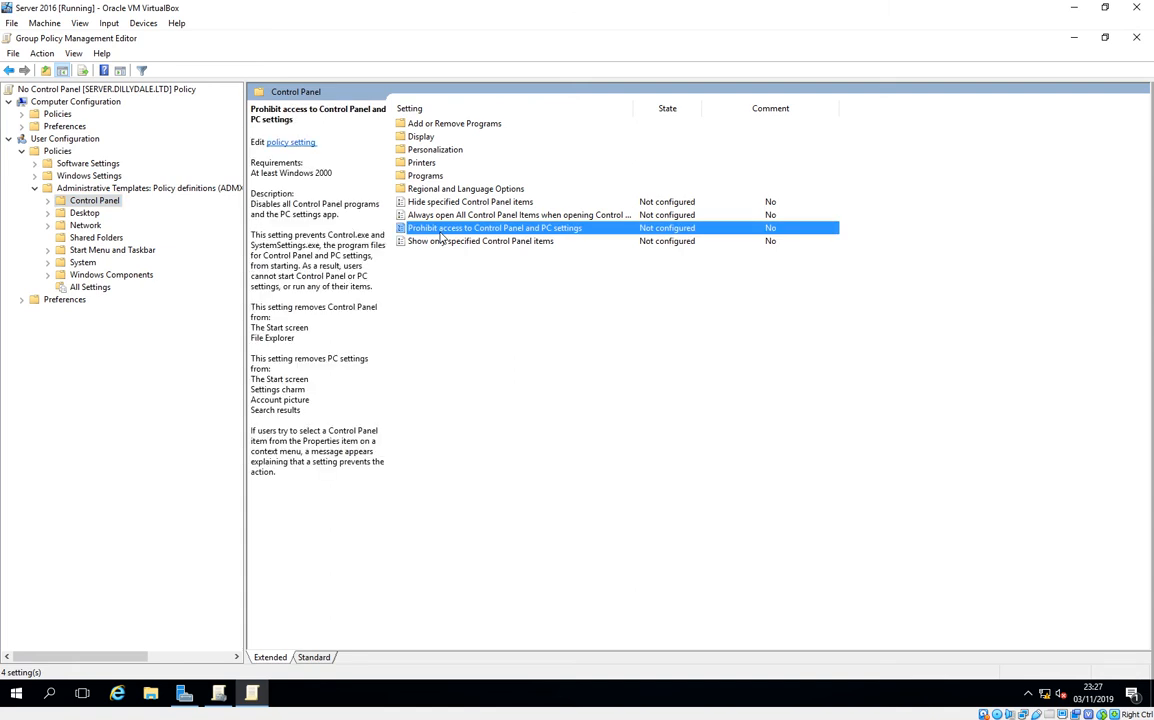
double_click(440, 237)
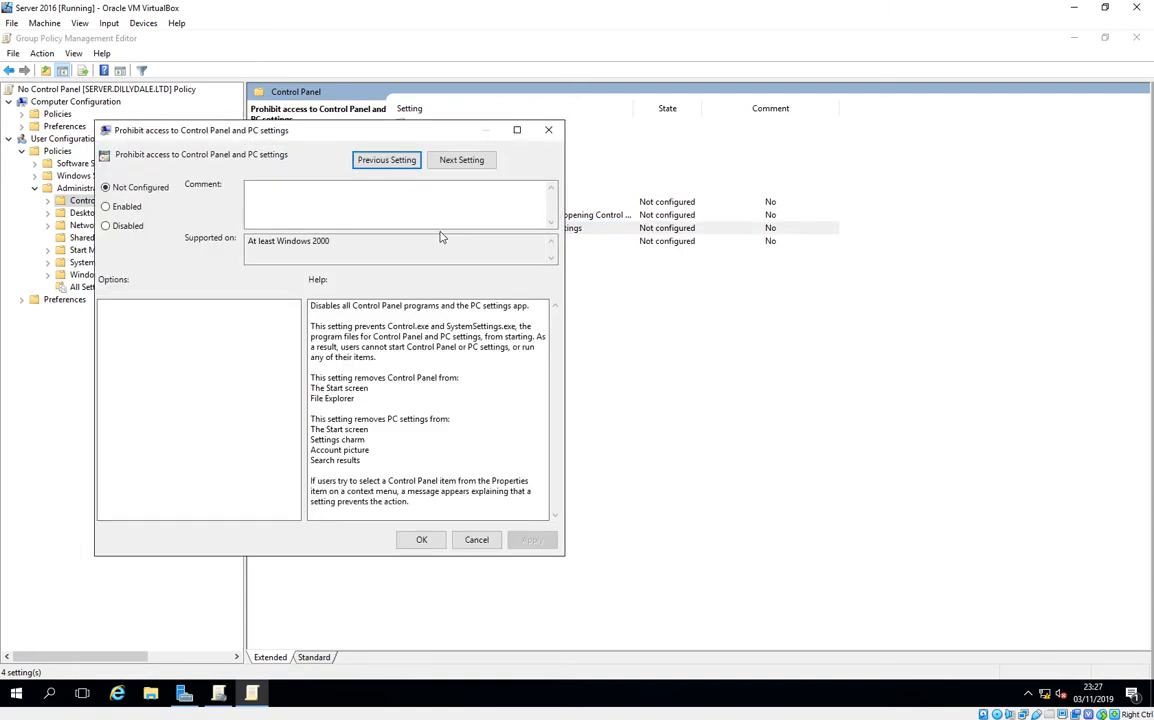
left_click(126, 207)
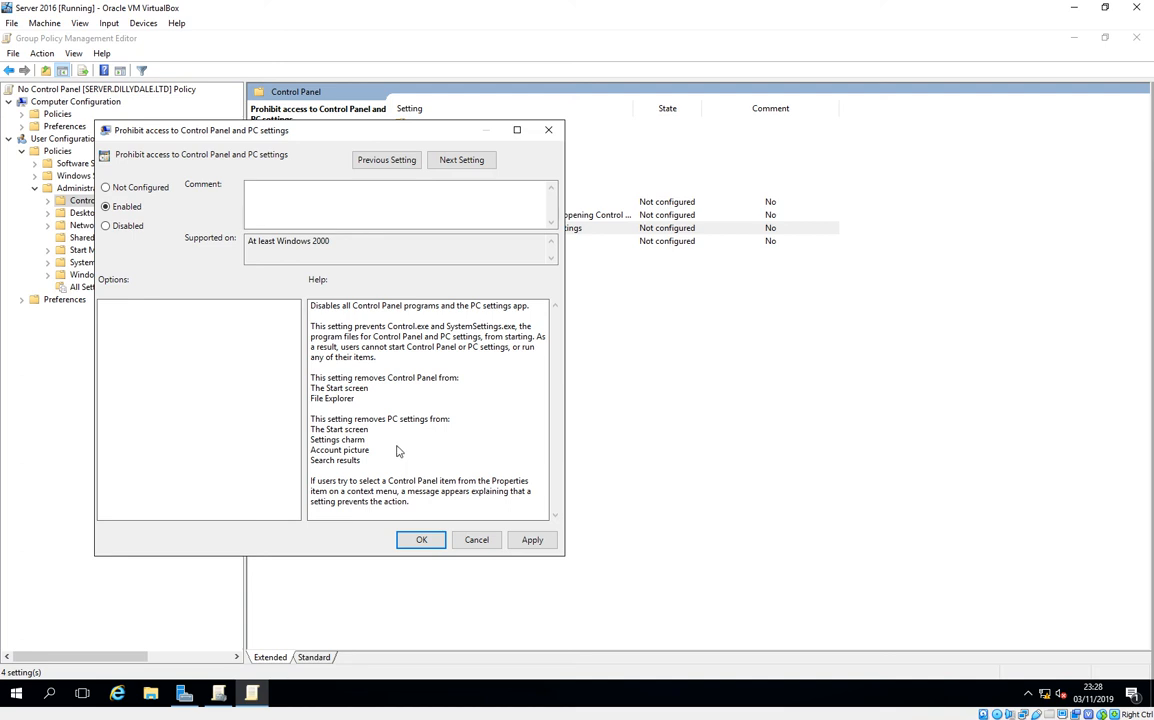
left_click(420, 541)
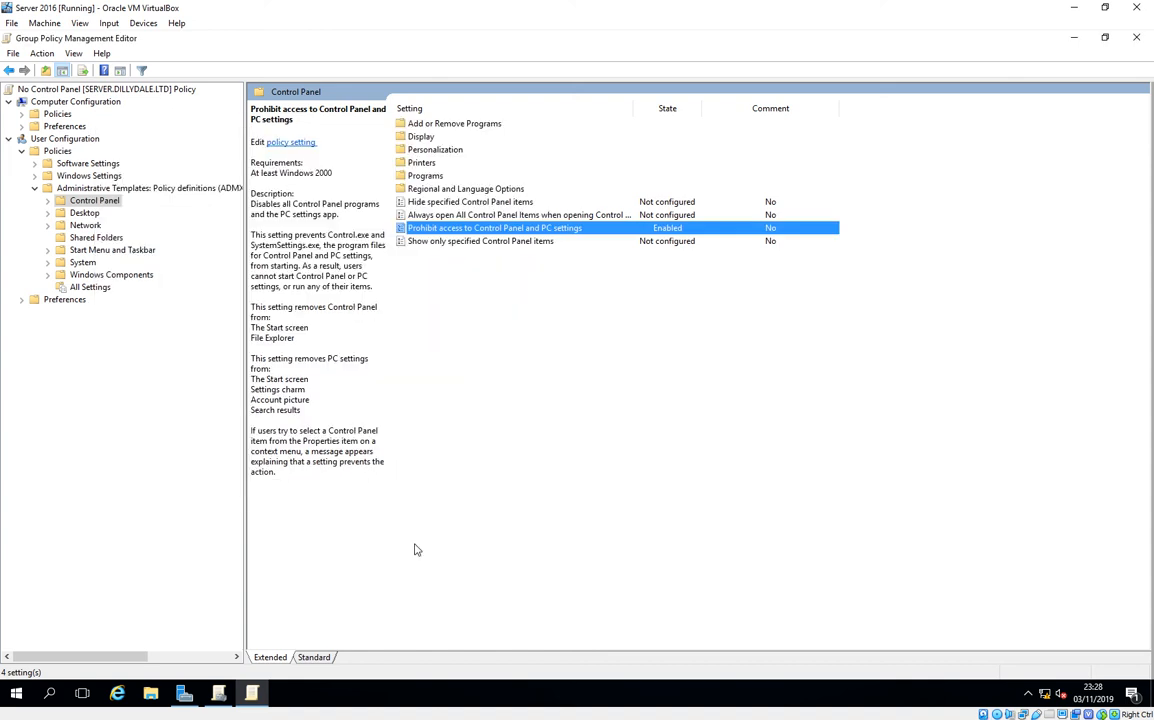
left_click(1137, 39)
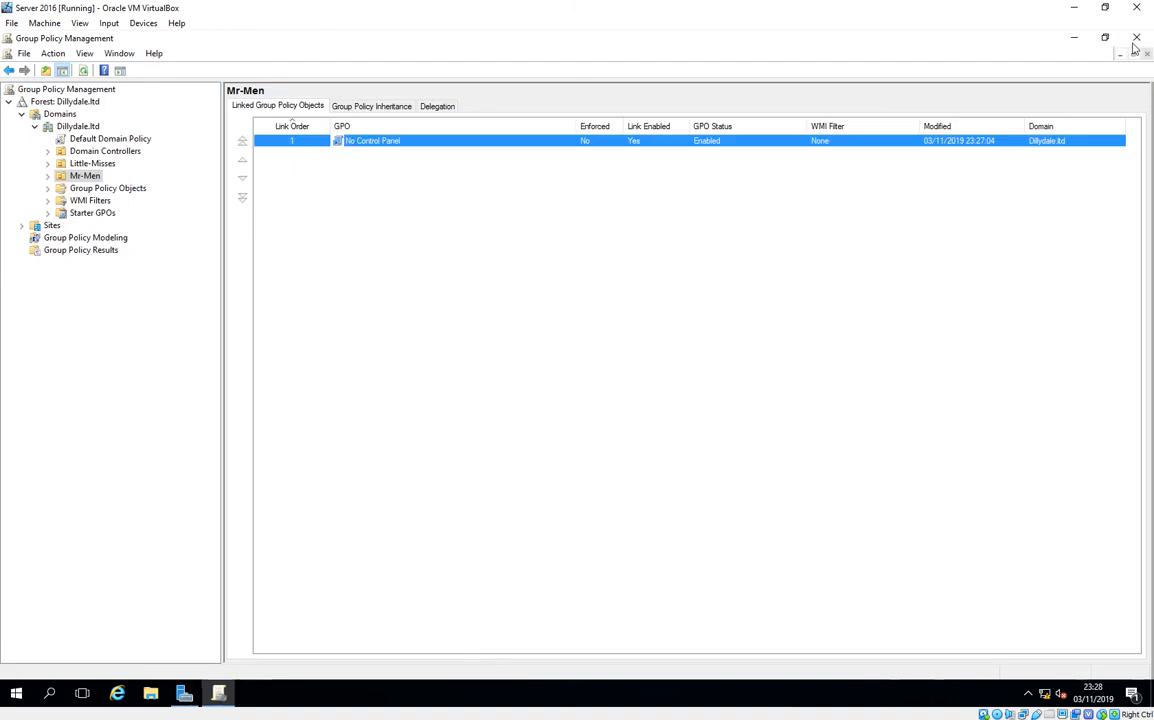
Examine the Group Policy inheritance of the Mr-Men organizational unit
right_click(366, 147)
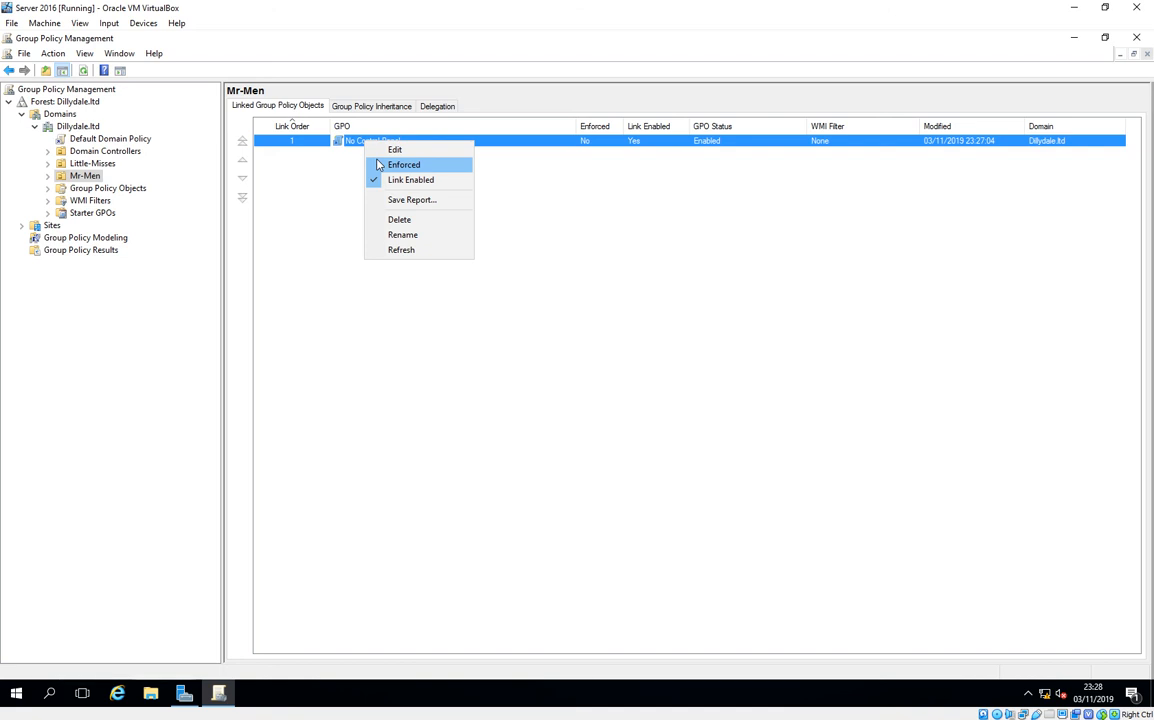
left_click(346, 110)
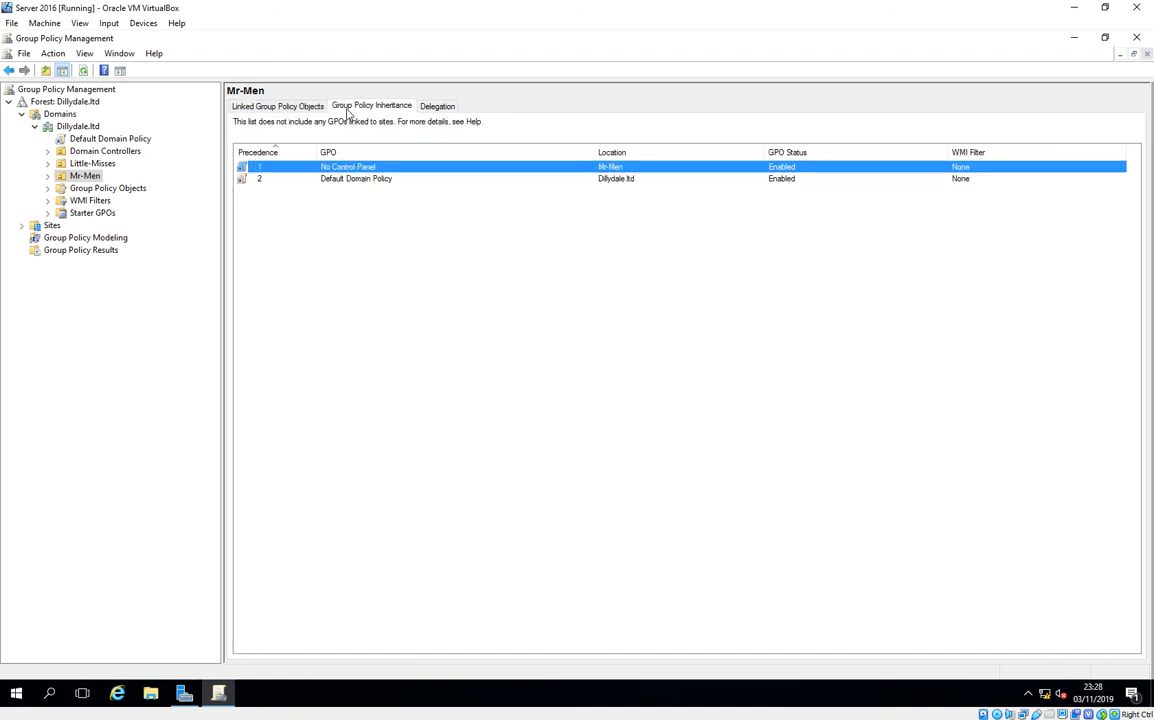